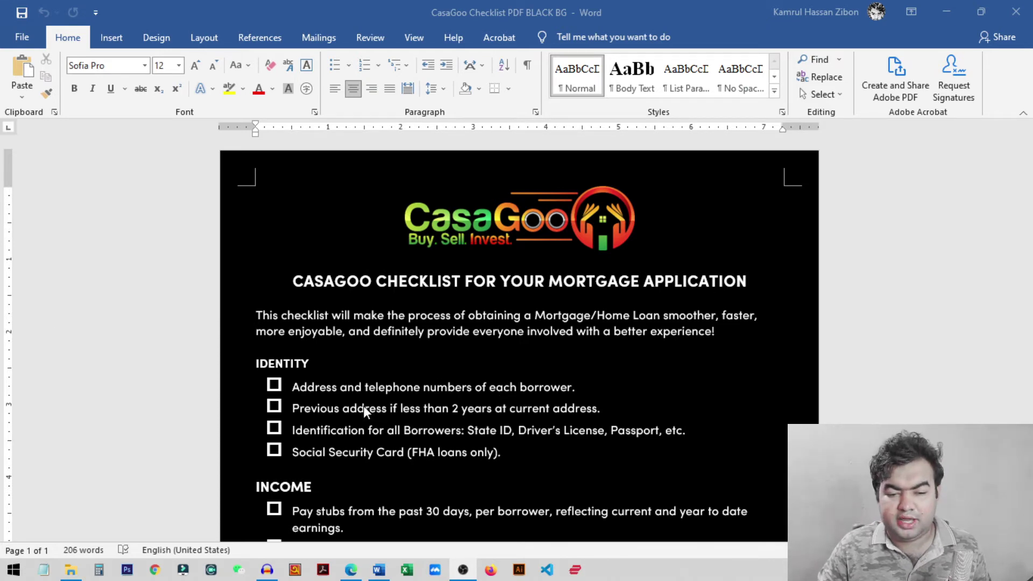
Check which font the CasaGoo checklist's checkbox bullets use
scroll(305, 406, down, 6)
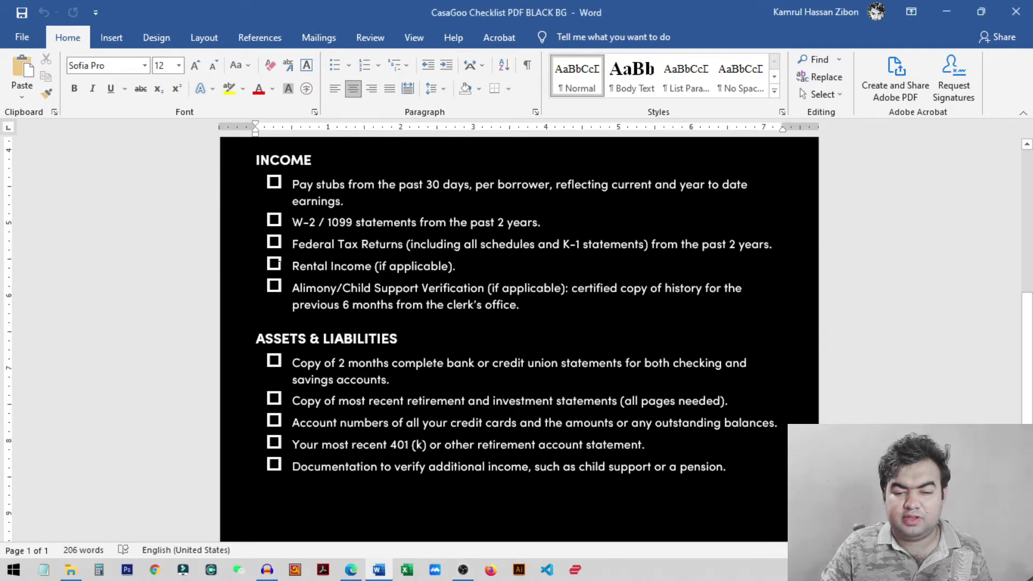
click(275, 263)
click(413, 304)
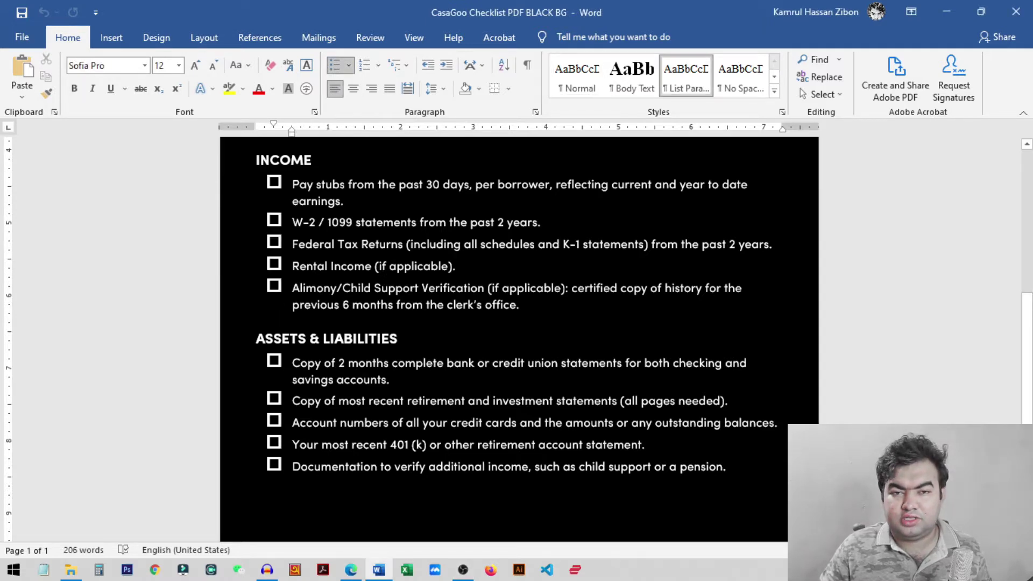
scroll(519, 322, up, 5)
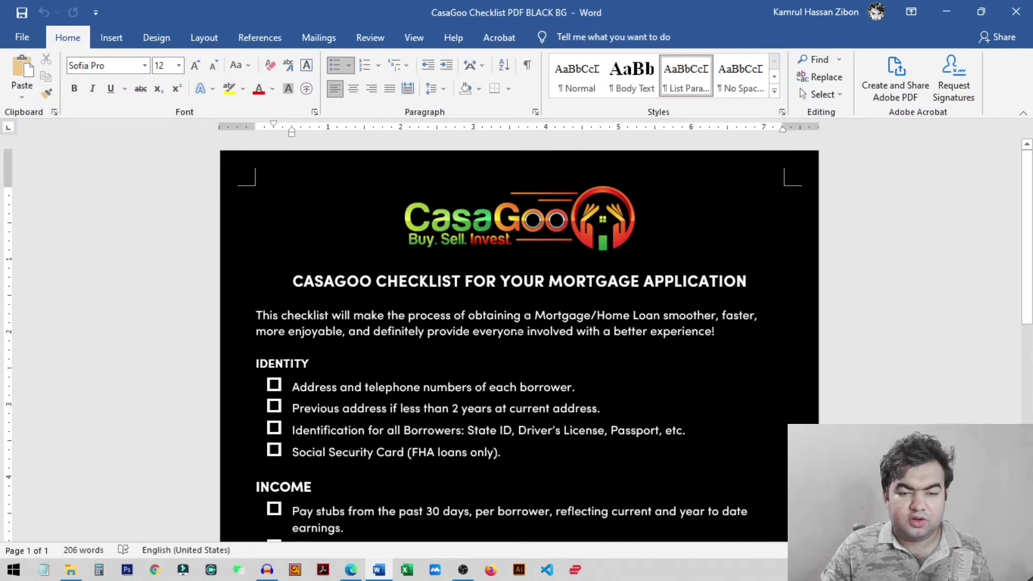
Create a new blank document (Document1) and restore its window
click(22, 36)
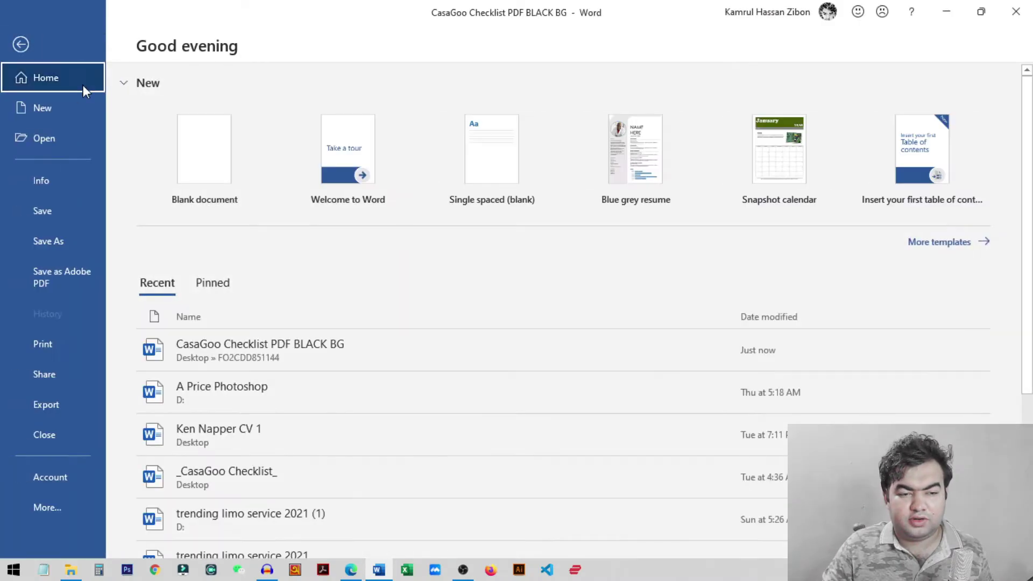
click(60, 110)
click(215, 161)
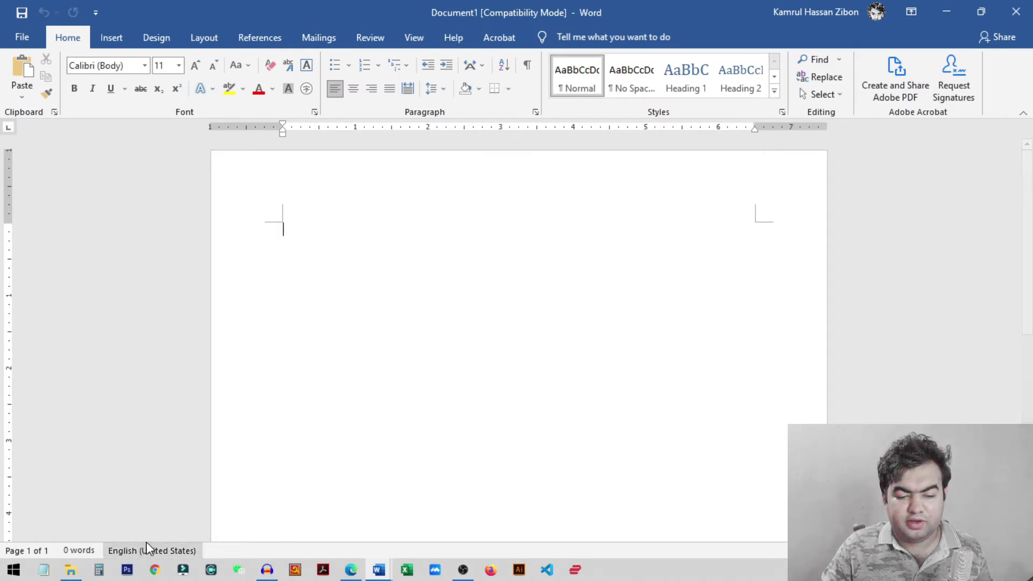
click(268, 33)
click(54, 36)
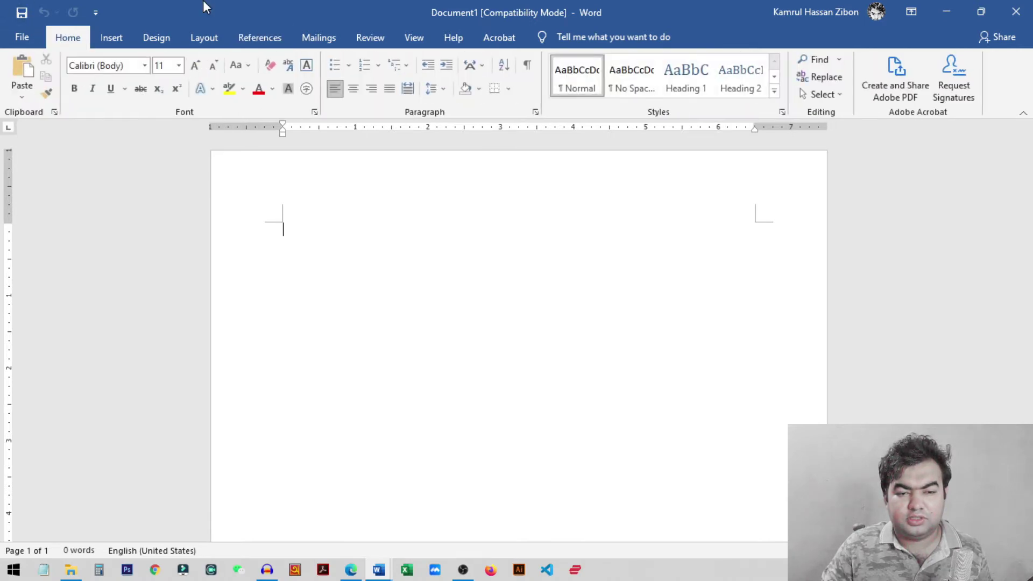
double_click(202, 5)
Copy the IDENTITY items from CasaGoo into Document1 and delete the trailing empty line
click(423, 513)
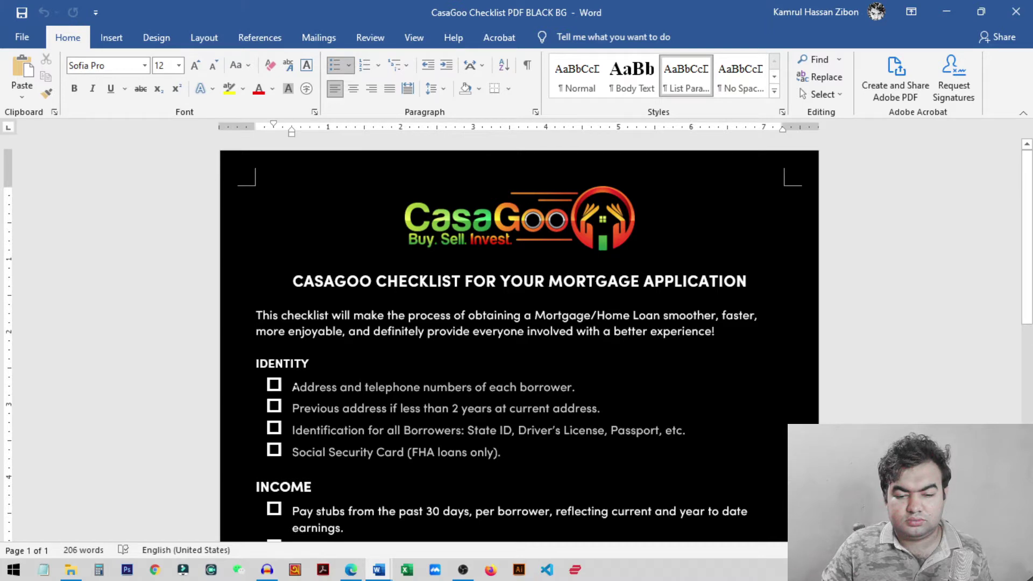
right_click(295, 390)
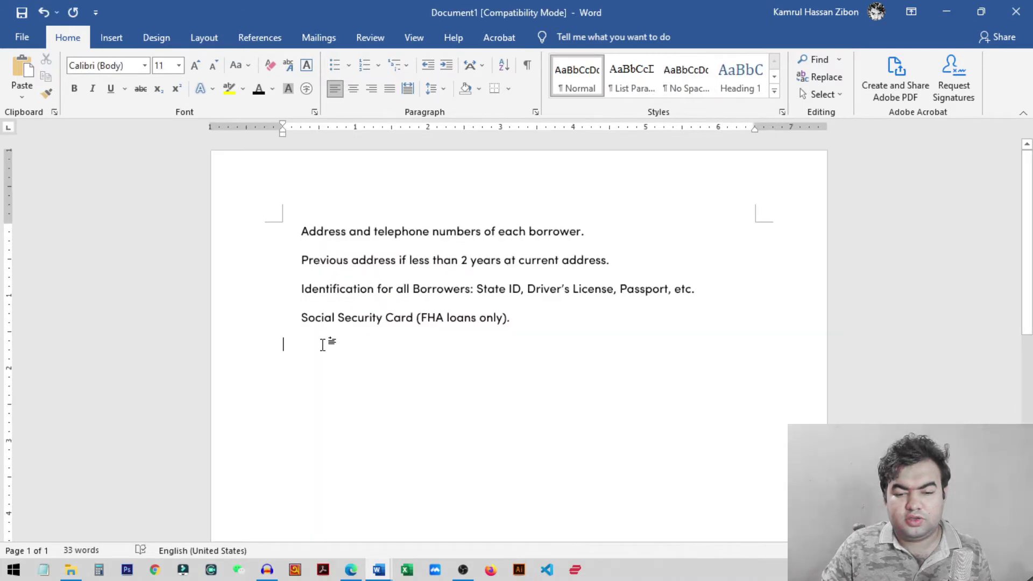
click(284, 314)
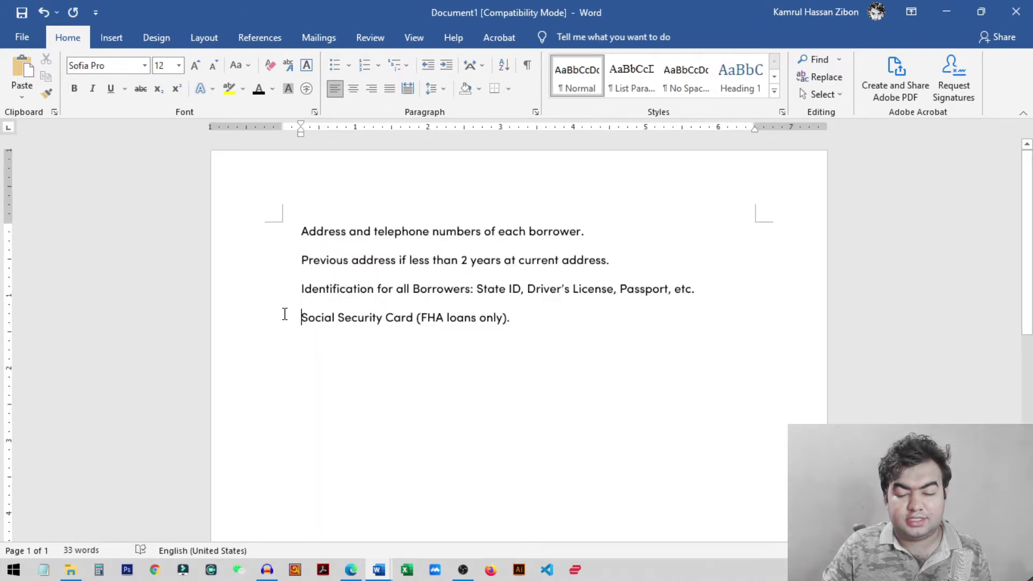
click(343, 349)
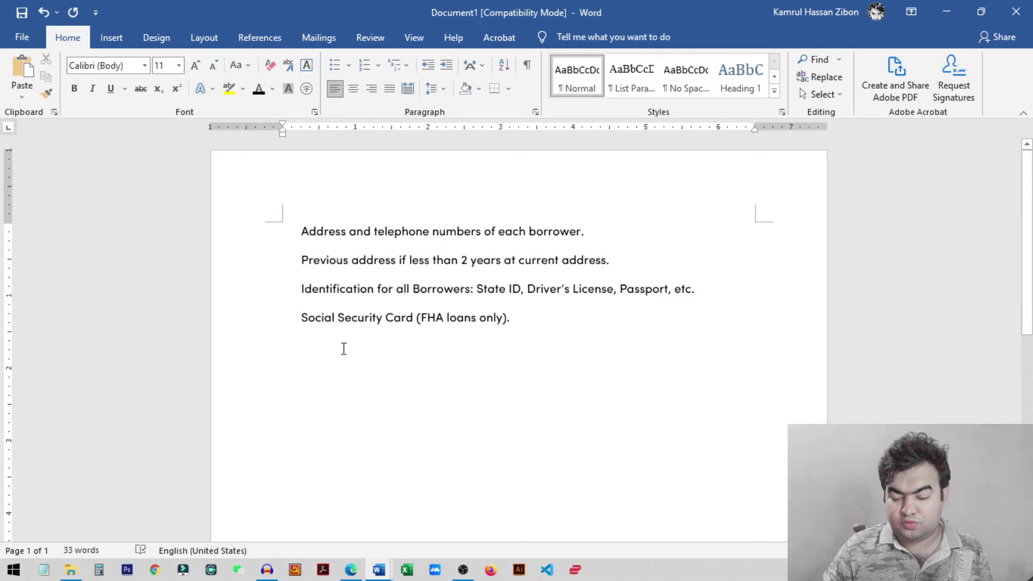
key(BackSpace)
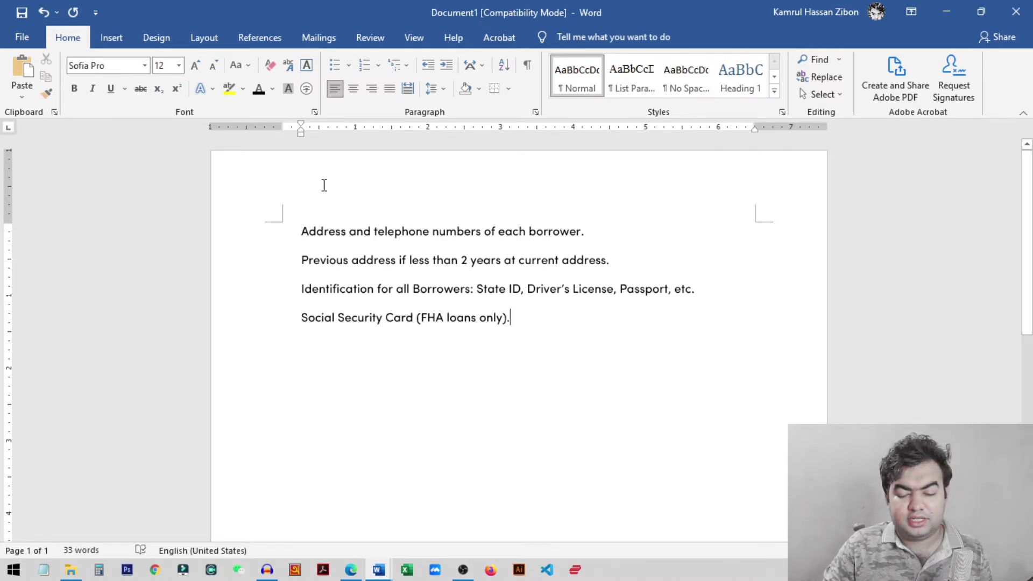
Select the four pasted lines and open Define New Bullet from the Bullets menu
drag(534, 322, 299, 230)
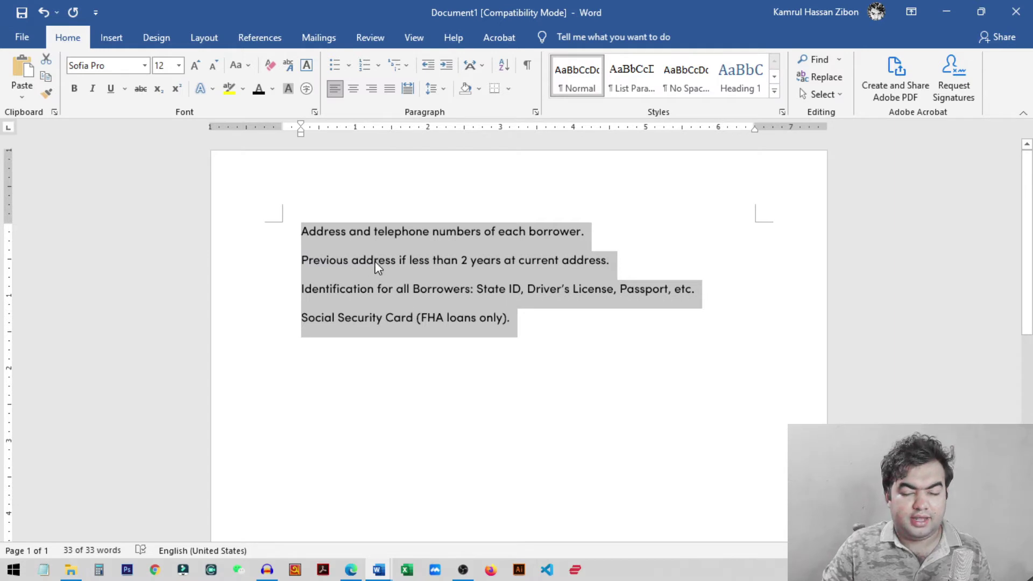
click(350, 65)
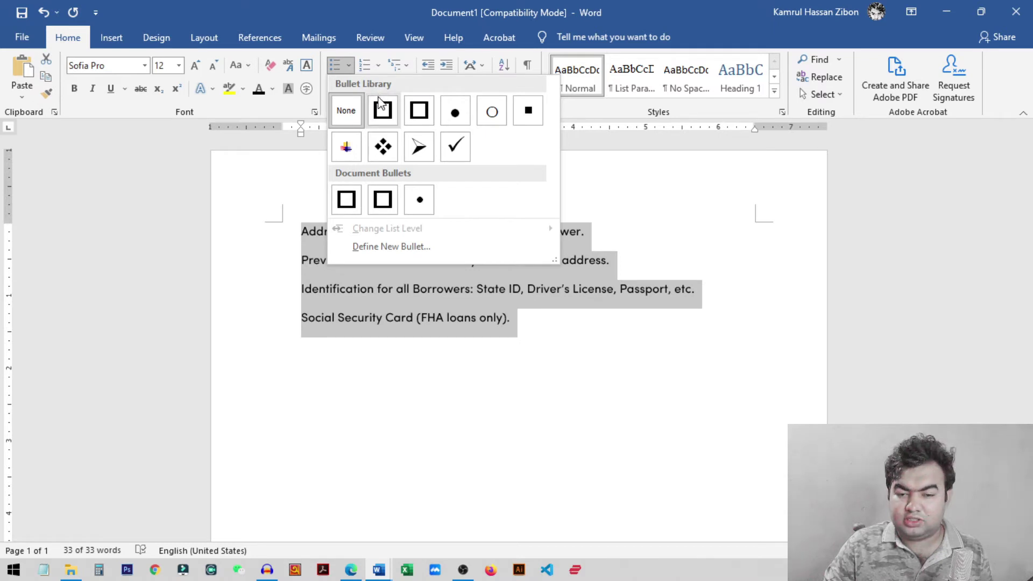
click(532, 359)
drag(525, 323, 297, 237)
click(348, 65)
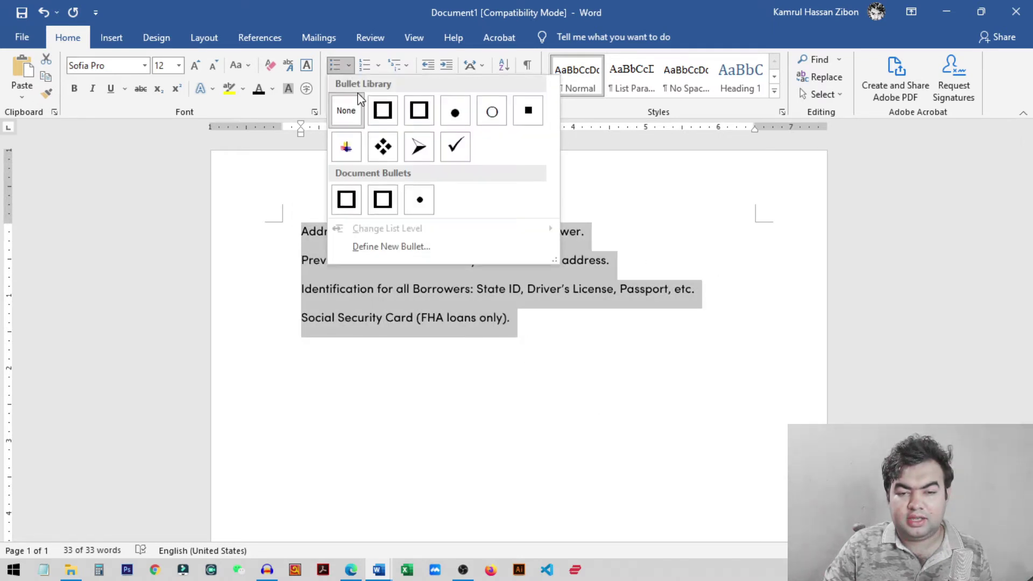
click(375, 247)
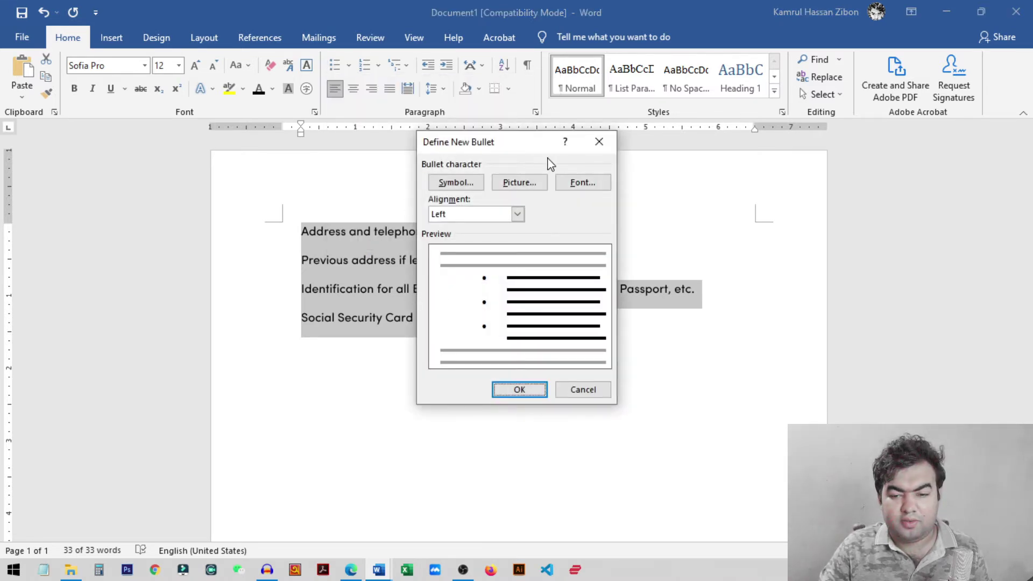
Choose the Wingdings hollow square (code 168) as the bullet symbol
click(462, 185)
click(497, 179)
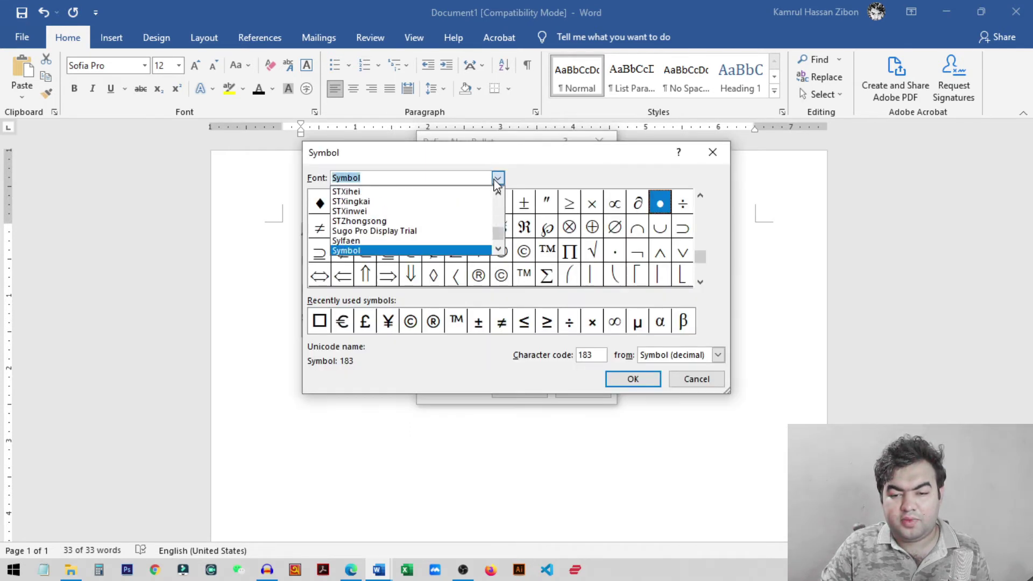
drag(498, 234, 500, 240)
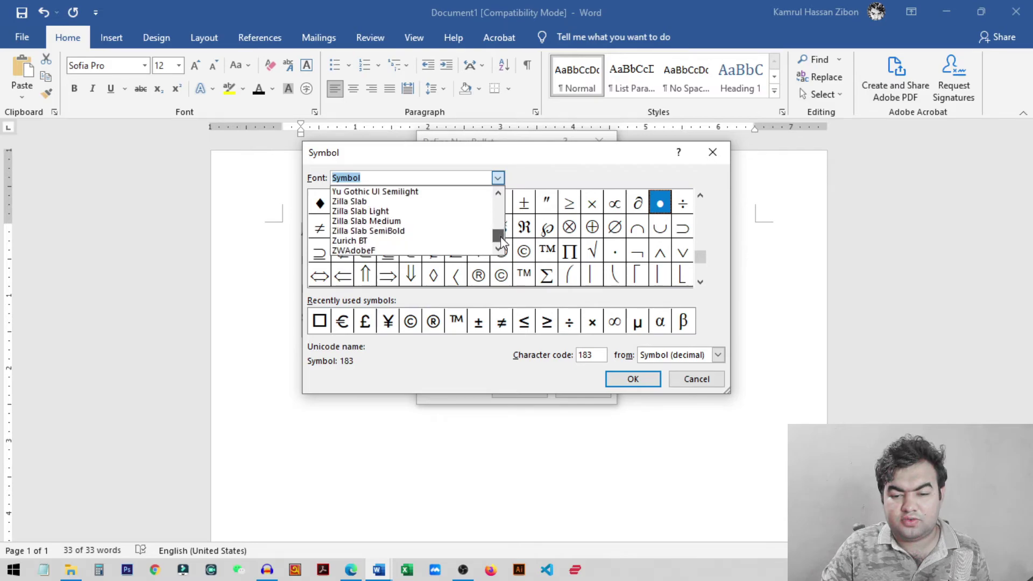
scroll(431, 241, up, 5)
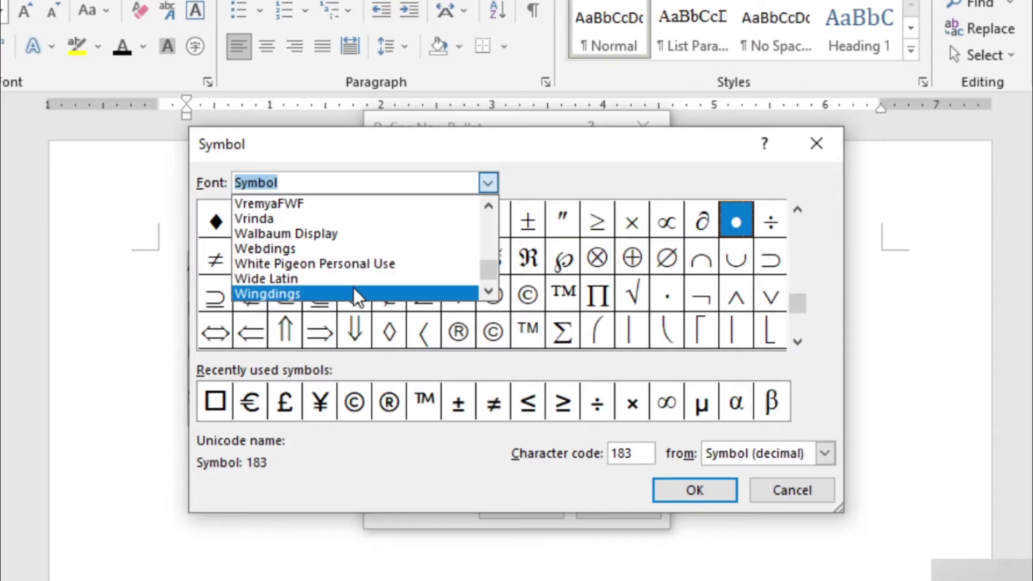
click(317, 293)
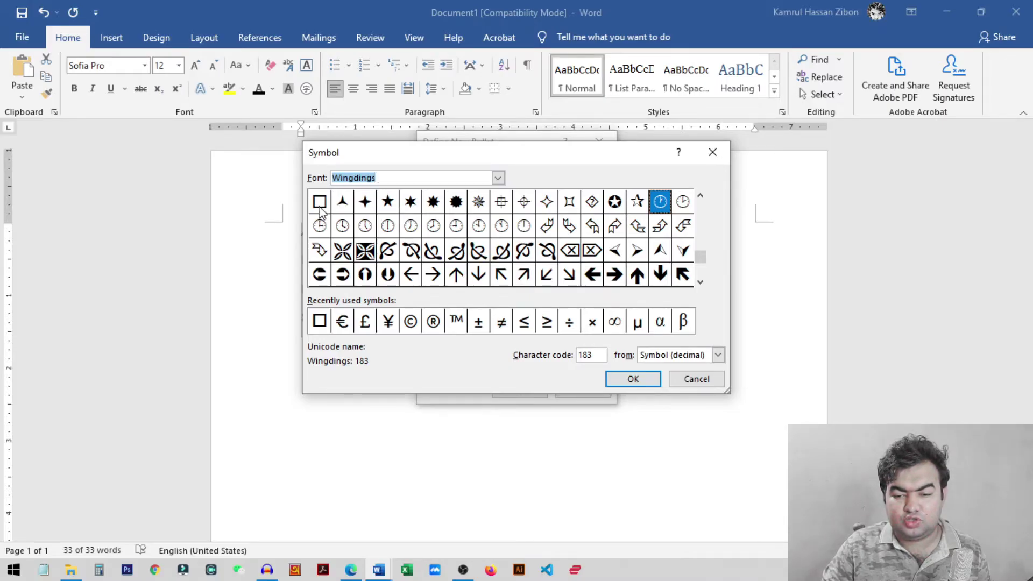
click(498, 178)
click(427, 213)
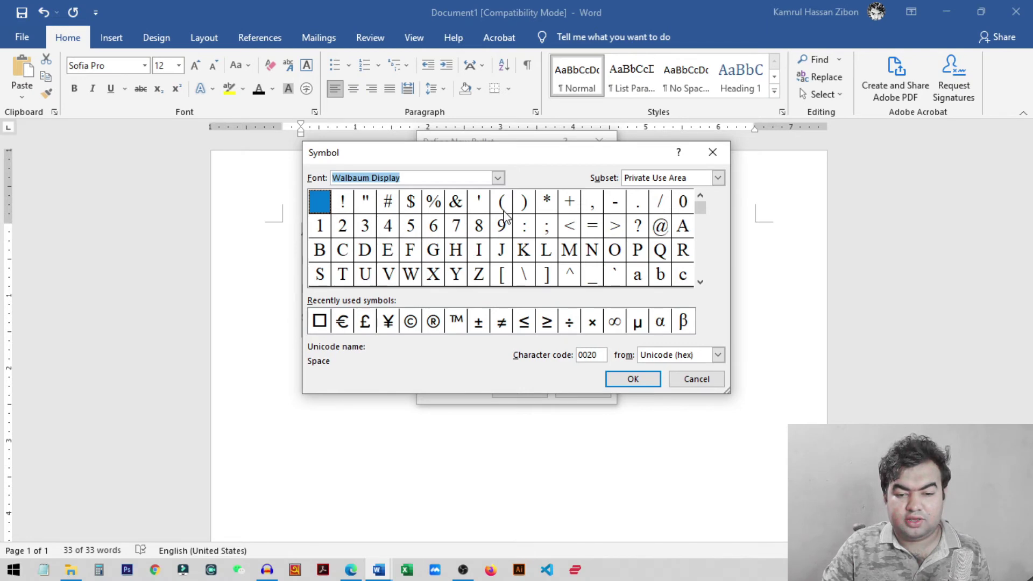
click(498, 178)
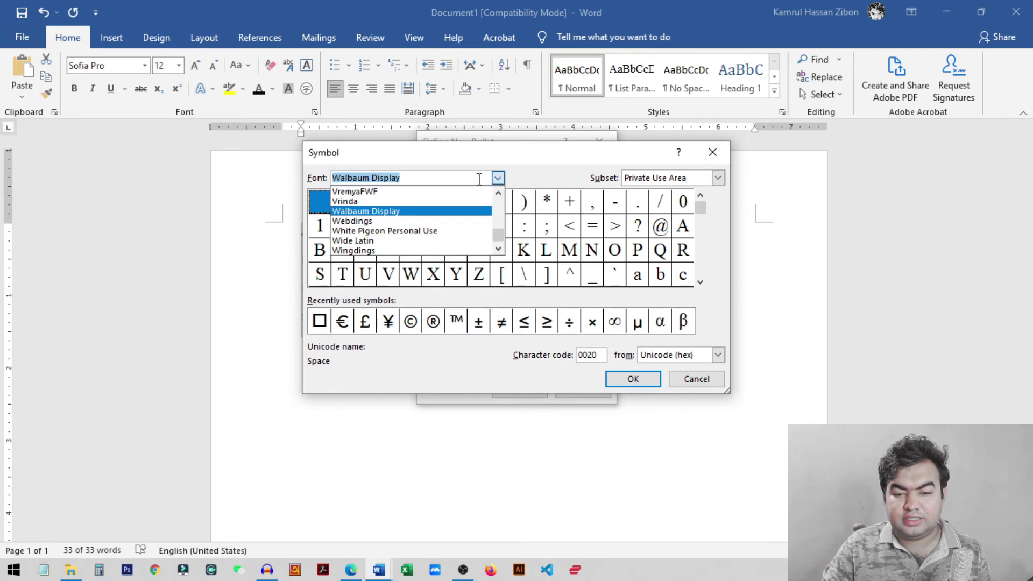
click(387, 251)
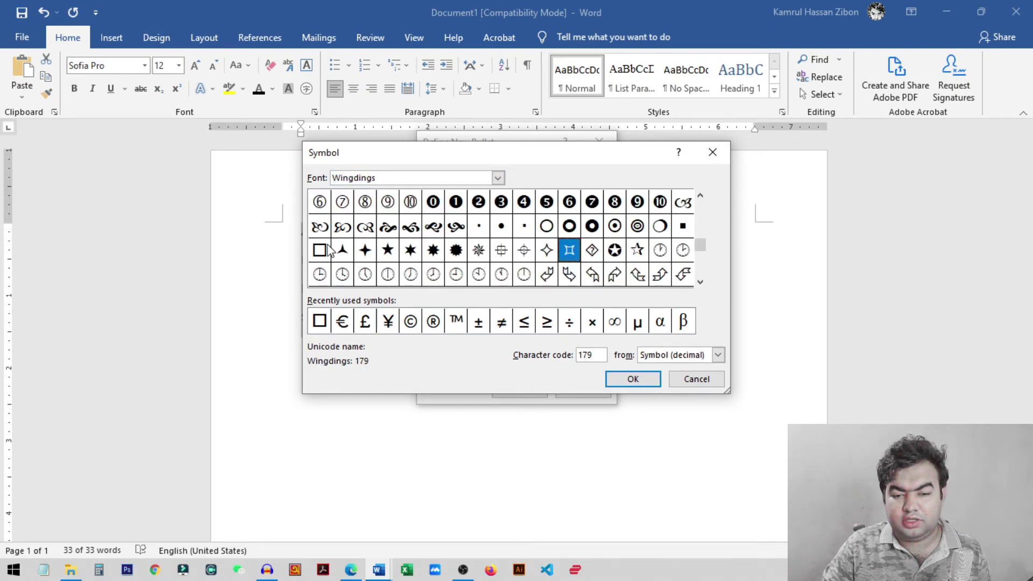
click(322, 252)
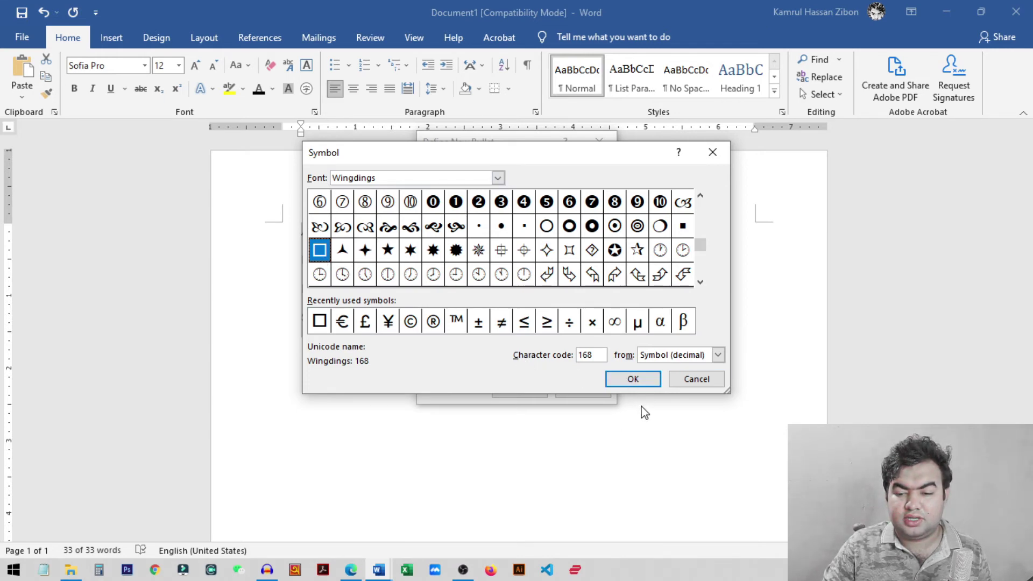
click(640, 381)
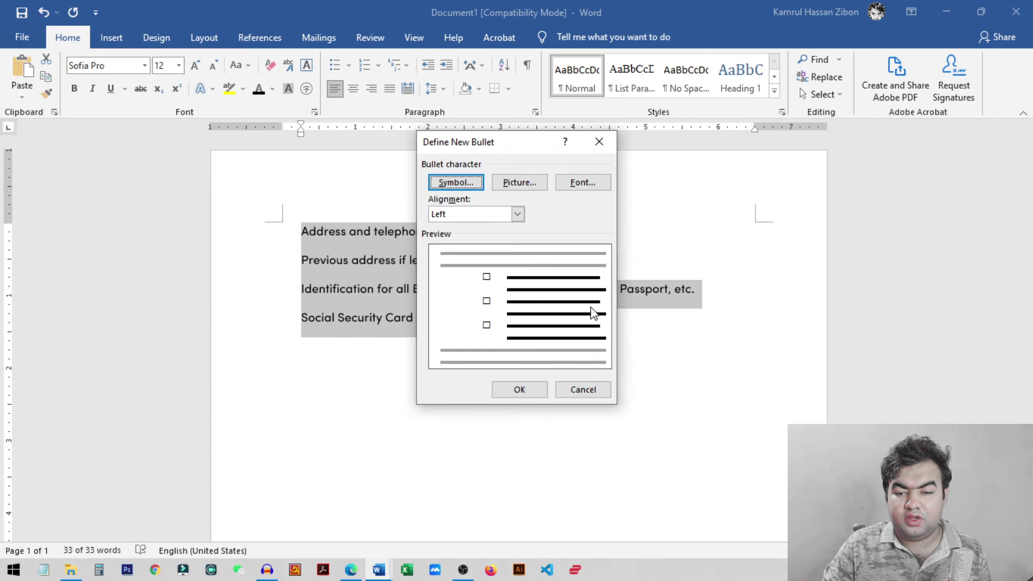
Set the bullet alignment to Centered and apply the checkbox bullets to the four lines
click(517, 214)
click(471, 236)
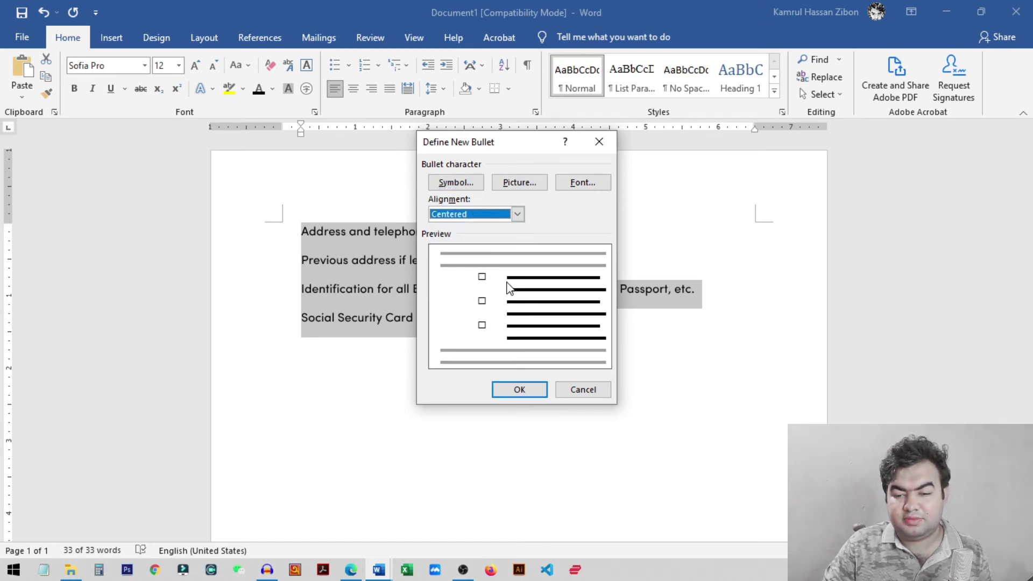
click(517, 215)
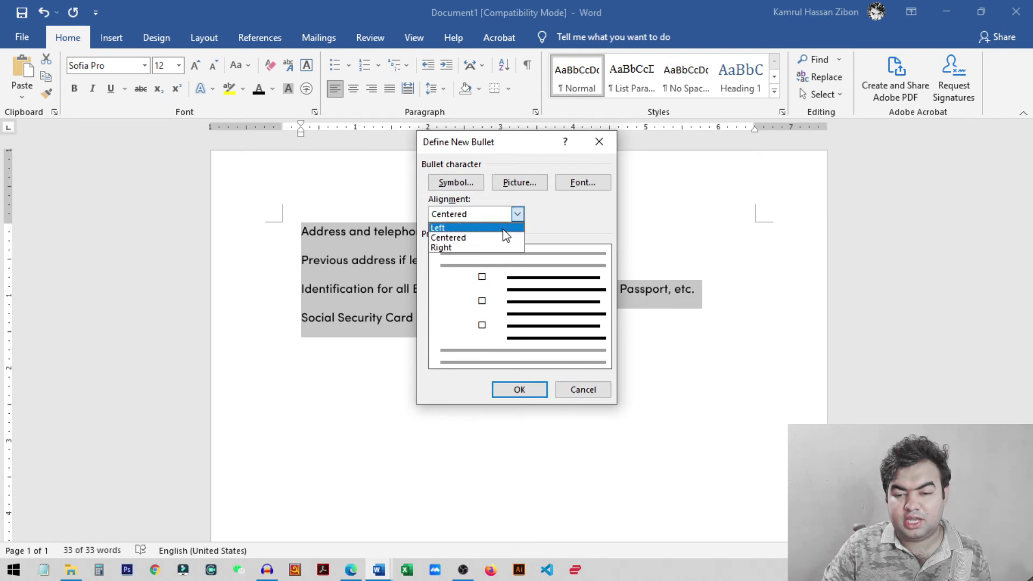
click(503, 227)
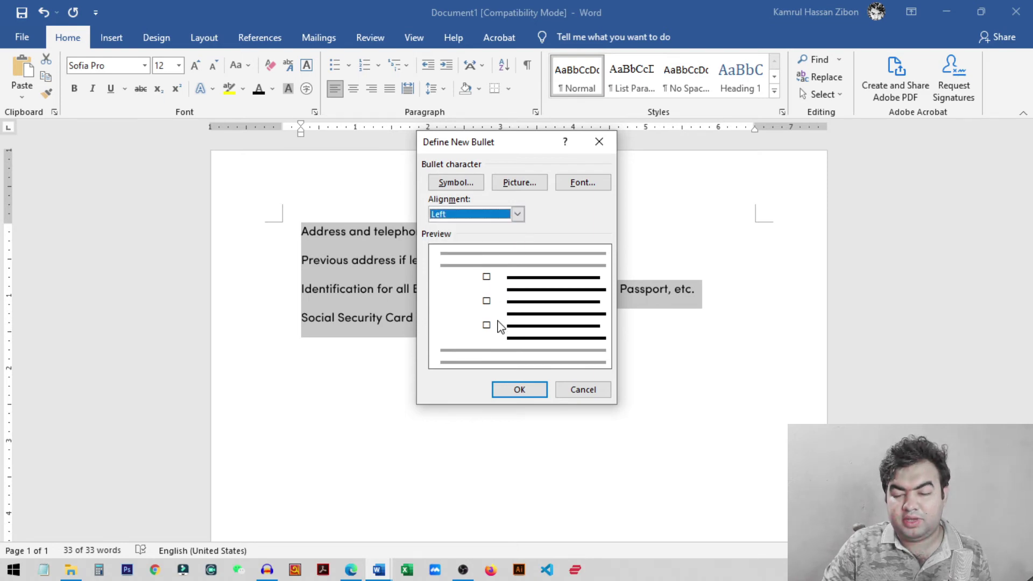
click(517, 214)
click(489, 236)
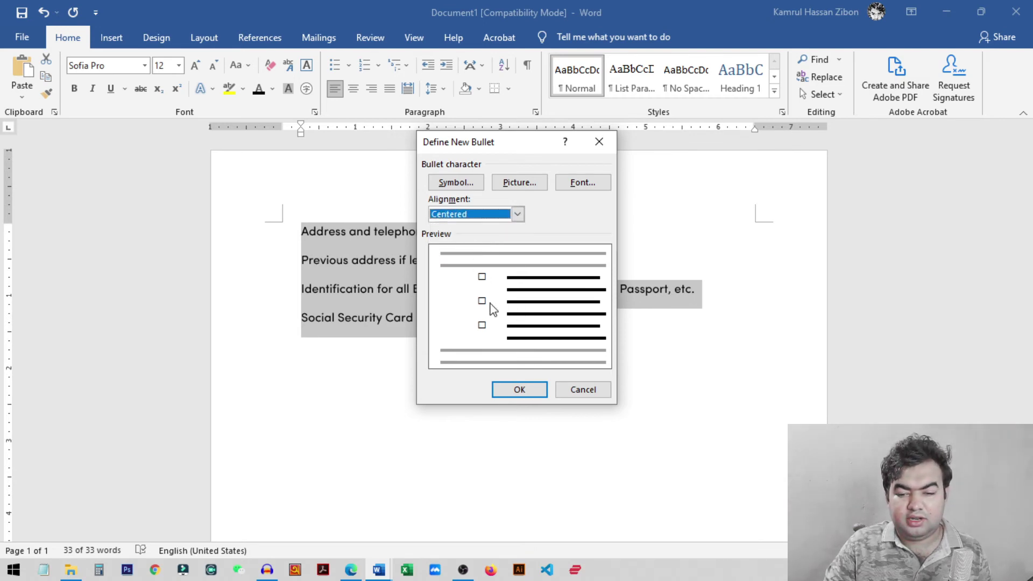
click(517, 215)
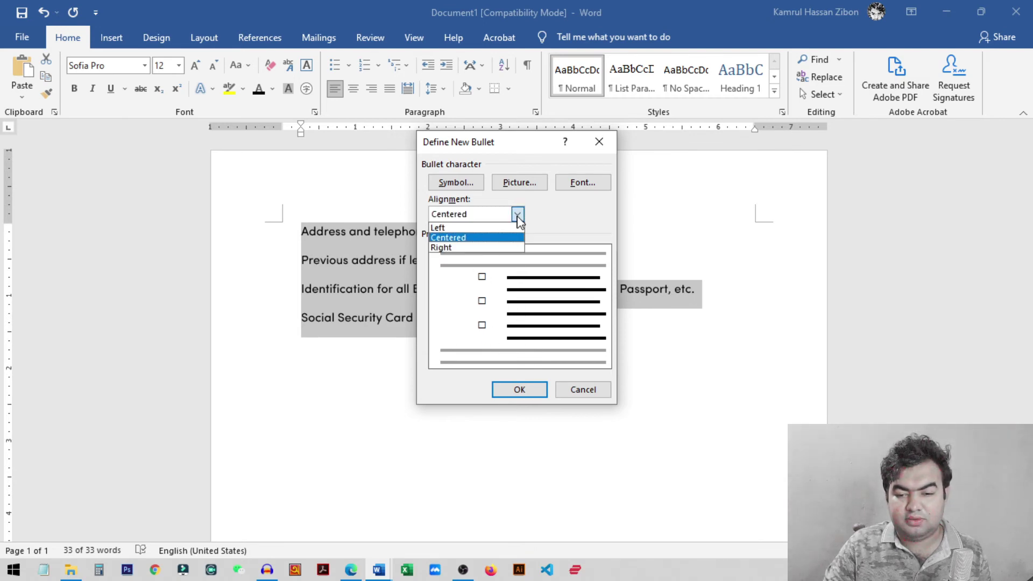
click(468, 247)
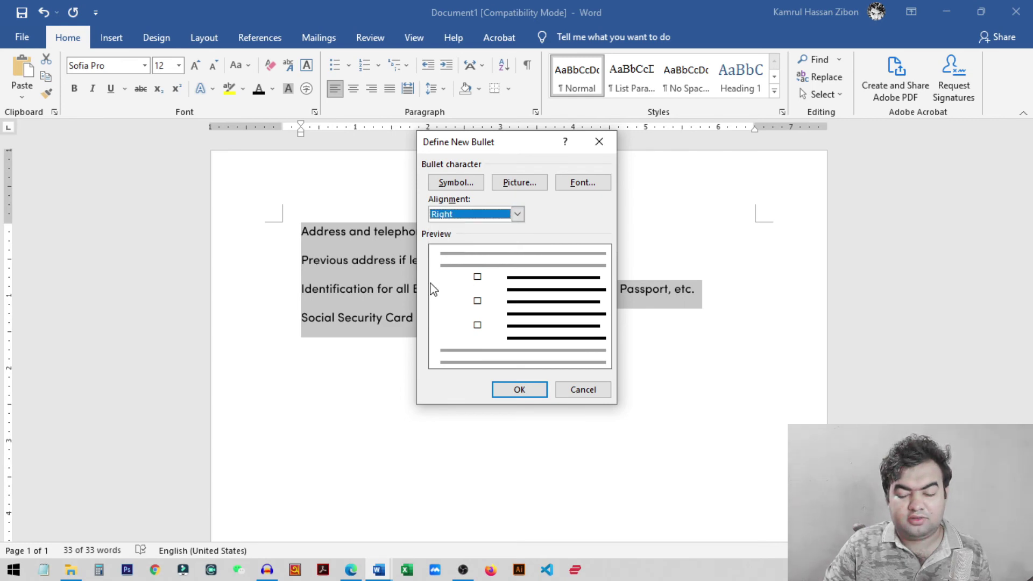
click(518, 215)
click(462, 238)
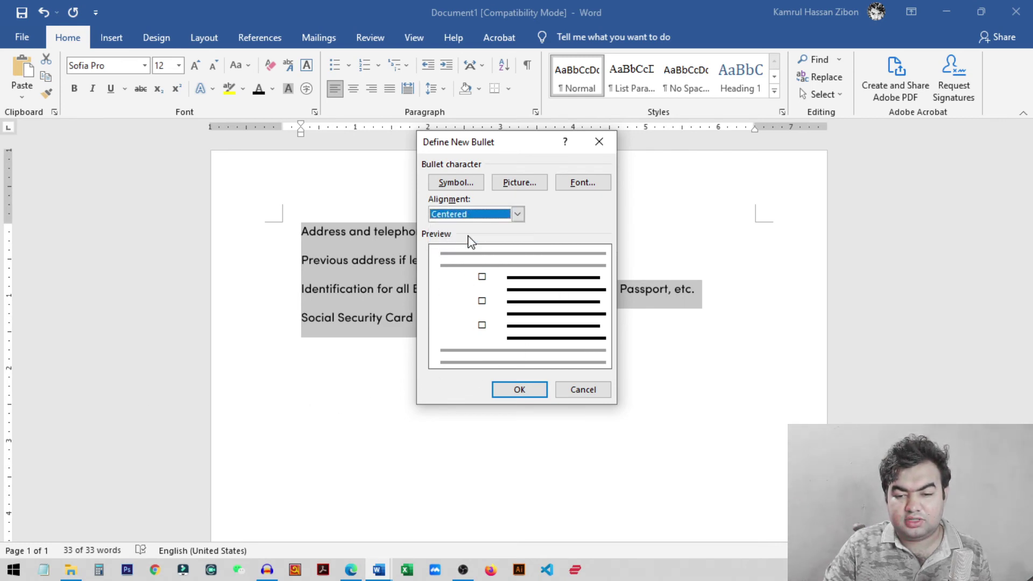
click(533, 392)
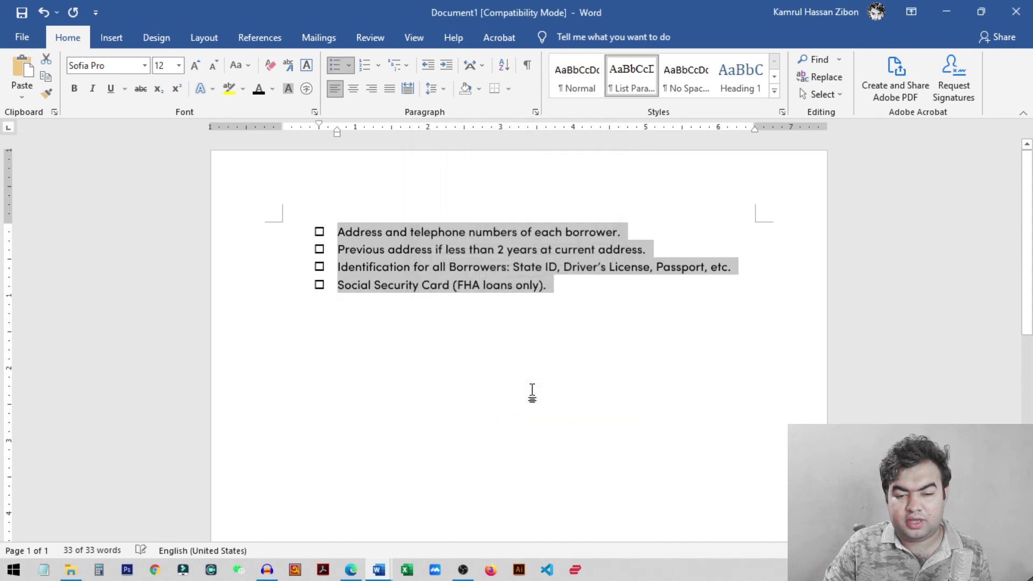
Add test items DSAFGSD, SDFASD, SDFASDF and SDFA below the list
click(388, 289)
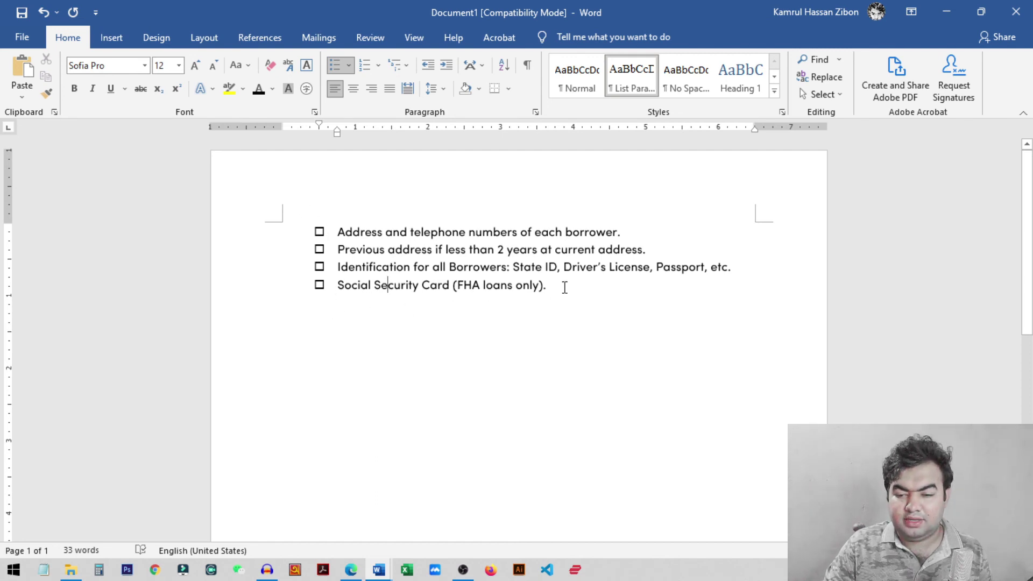
key(Return)
text(DSAFGSD)
key(Return)
text(SDFASD)
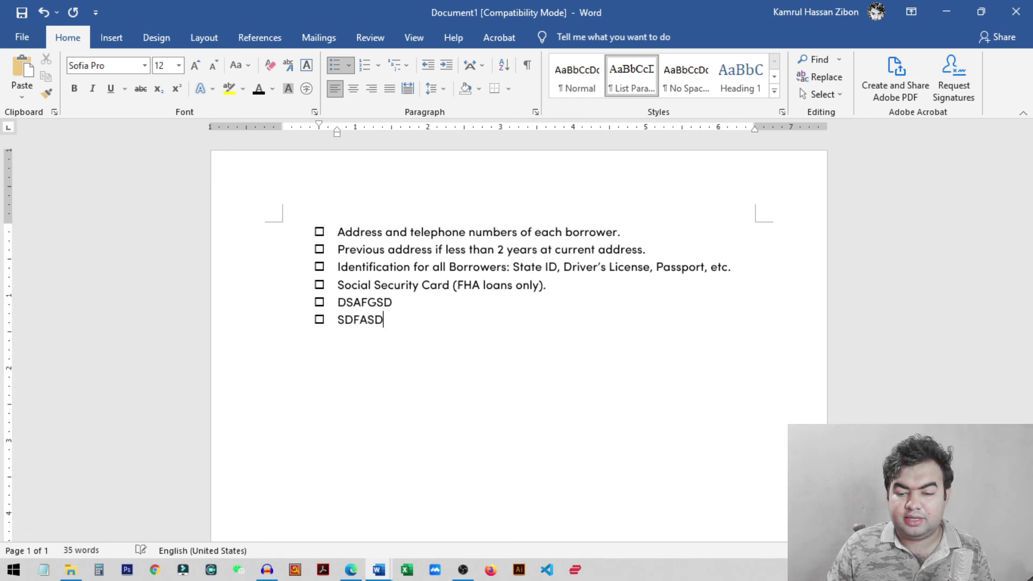
key(Return)
text(SDFASDF)
key(Return)
text(SDFA)
key(Return)
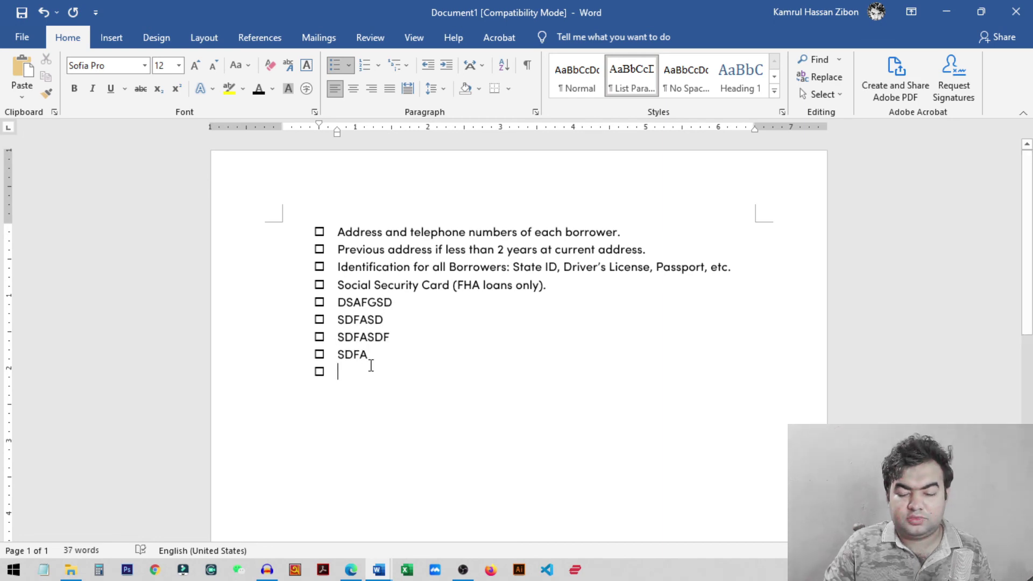